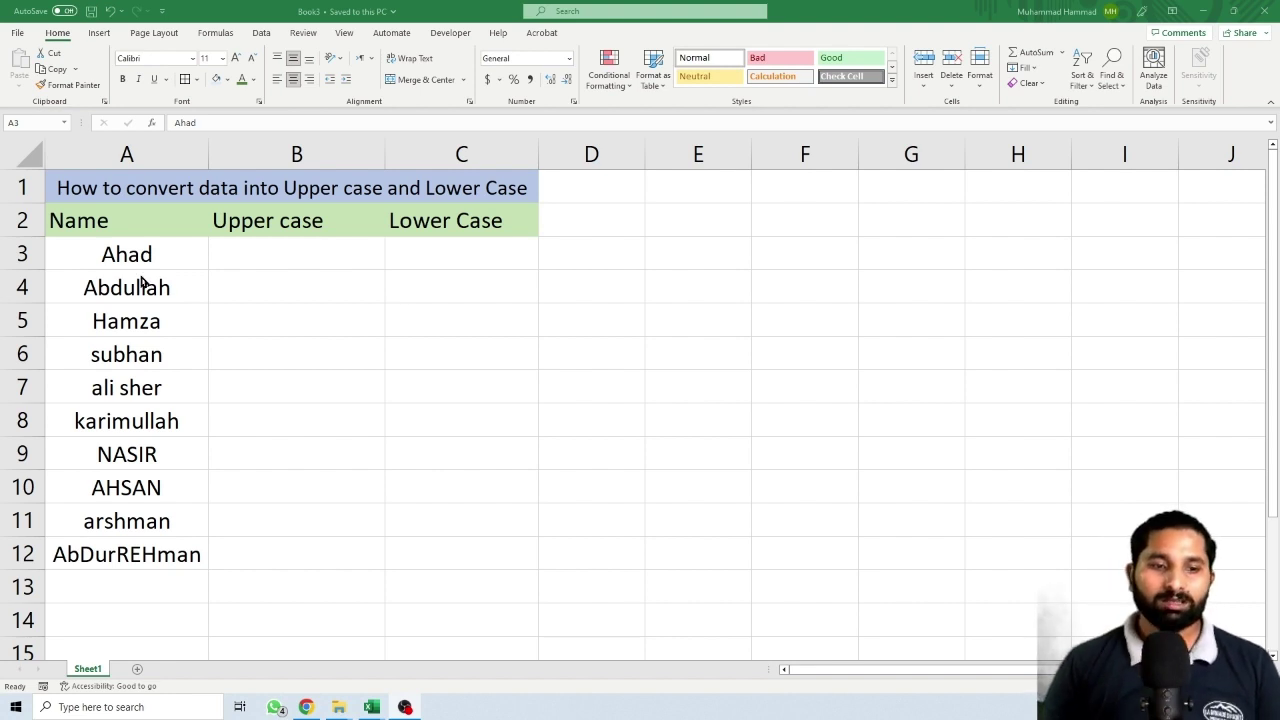
Enter =UPPER(A3) in B3 so it displays AHAD, then check the formula.
left_click(267, 255)
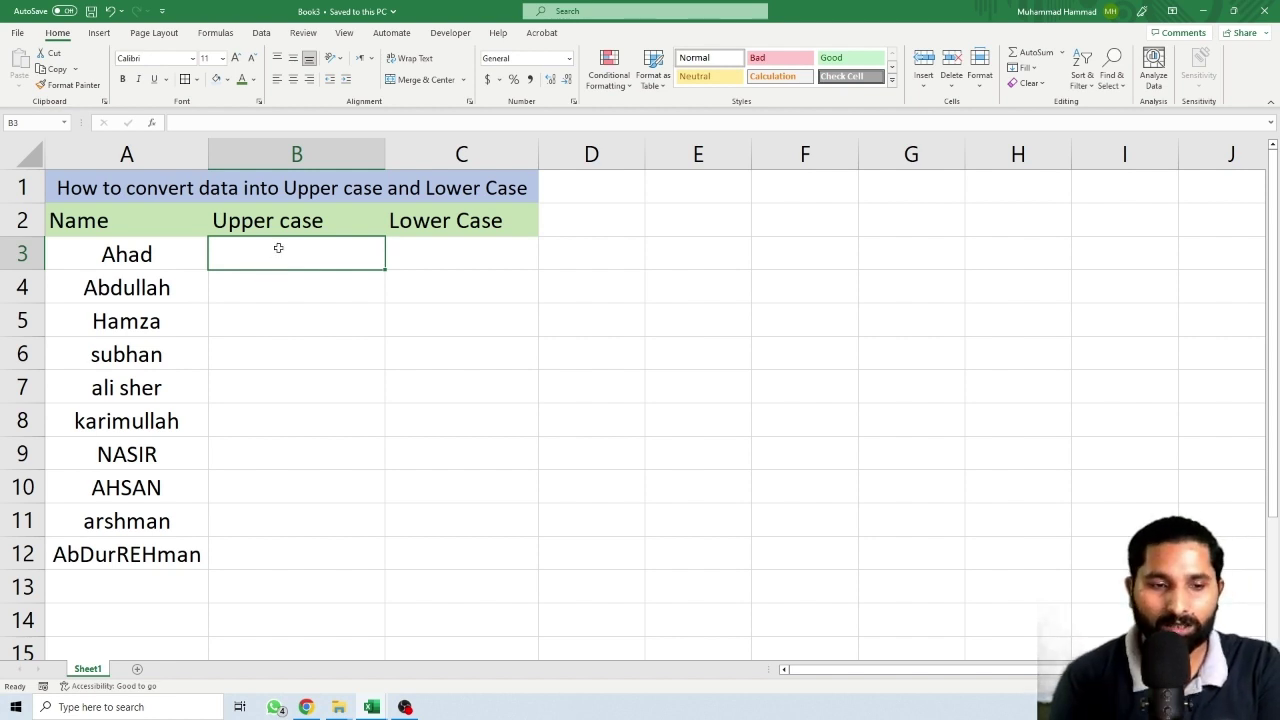
type("=")
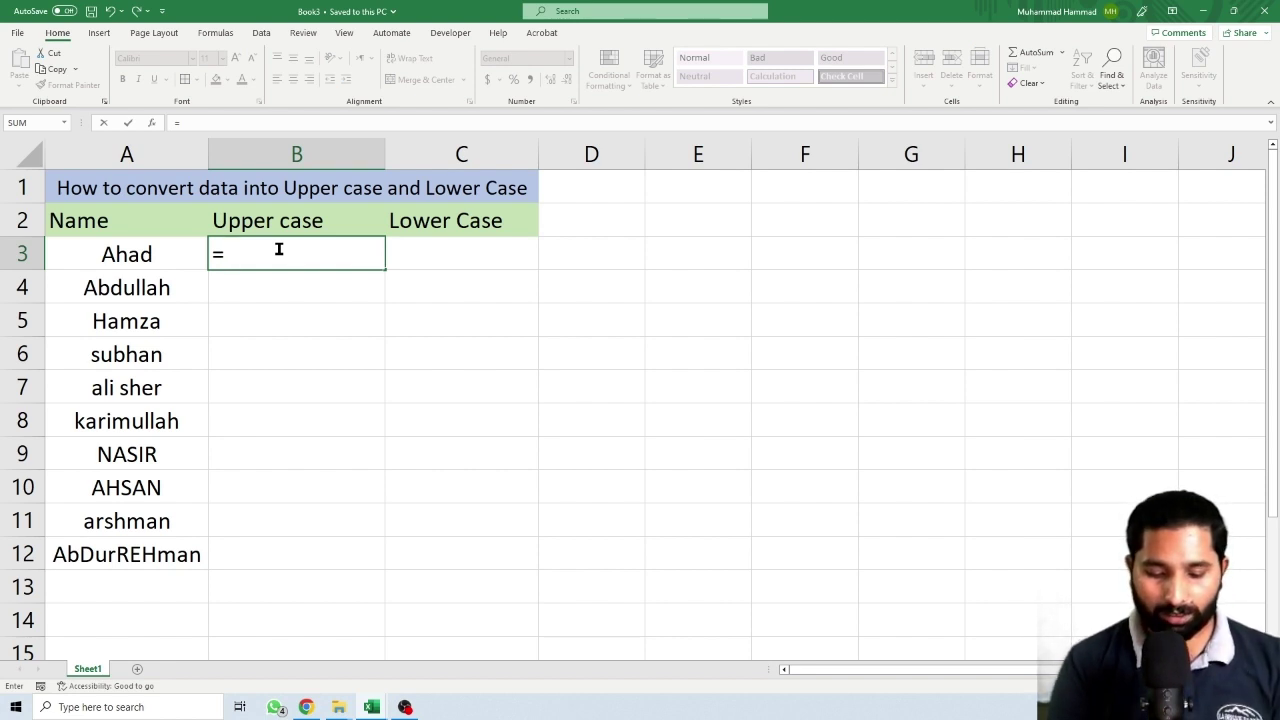
type("upper")
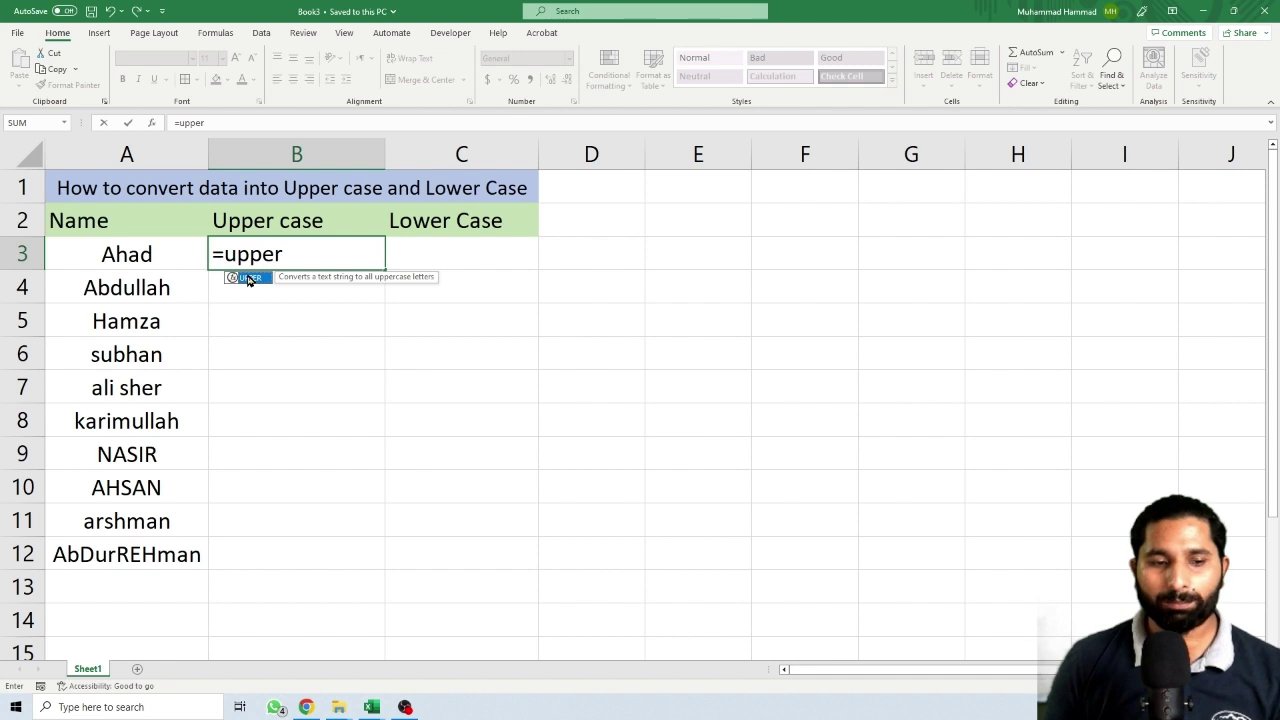
double_click(248, 278)
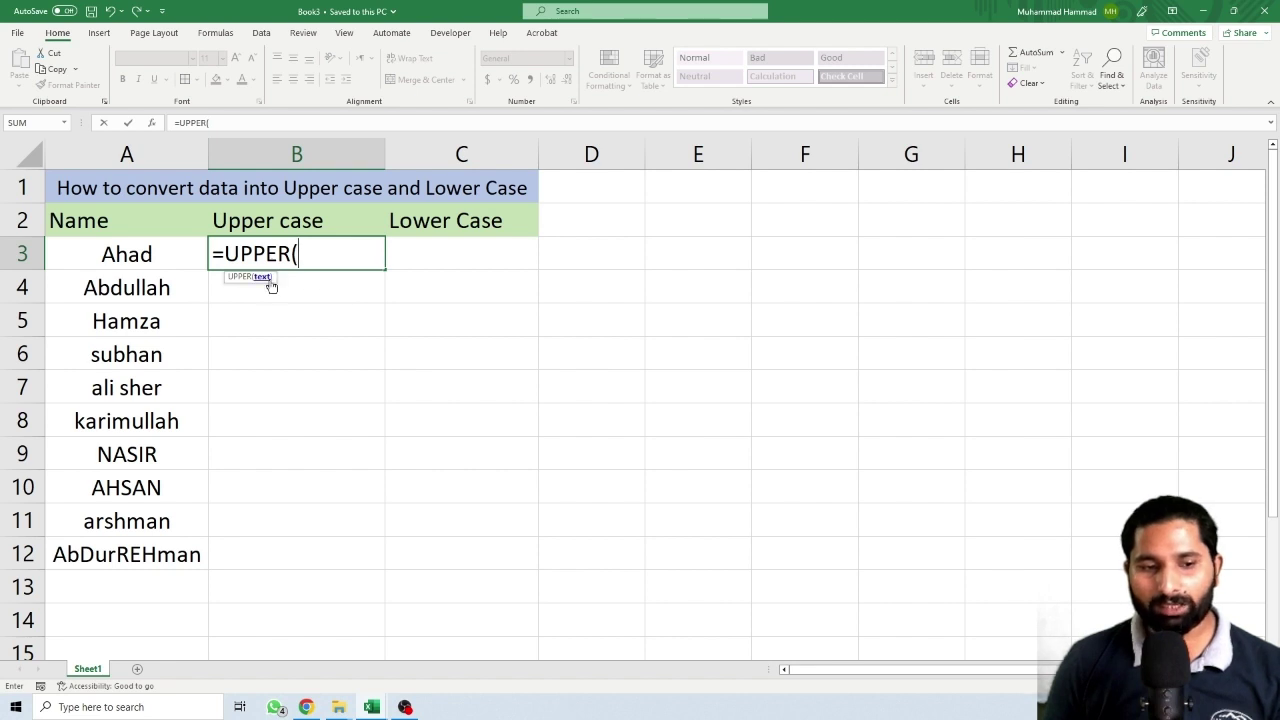
left_click(95, 253)
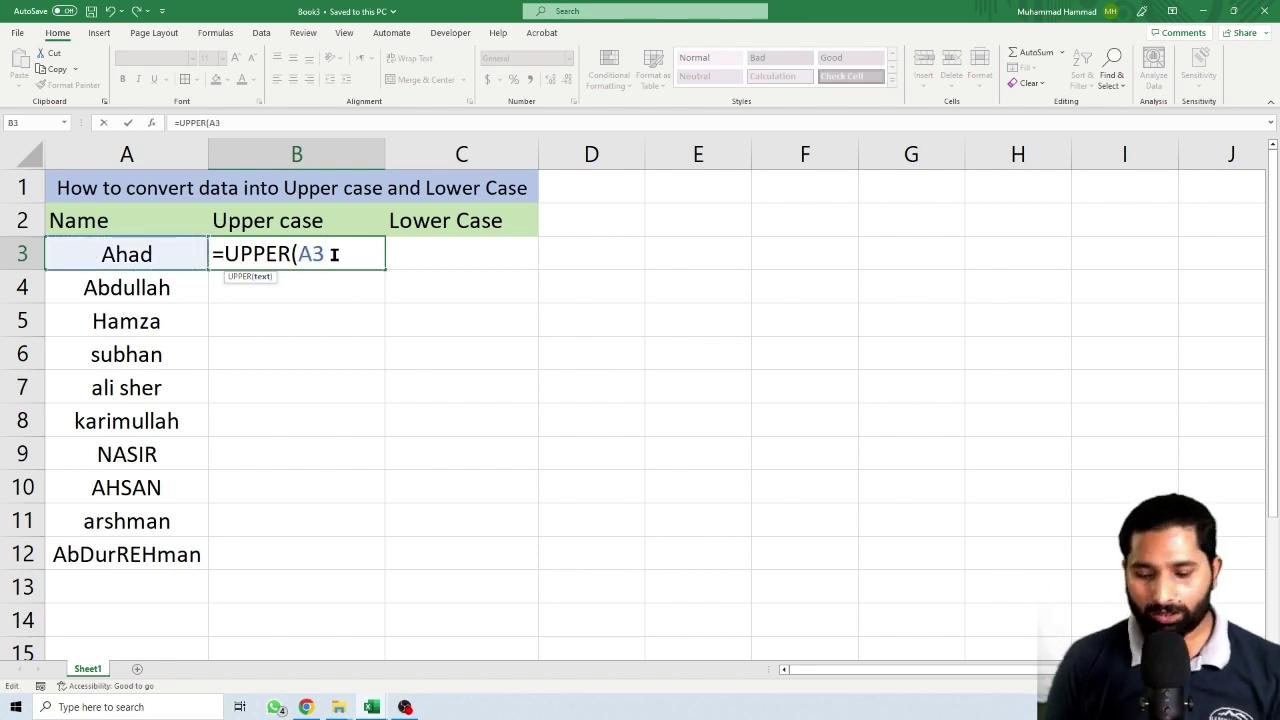
type(")")
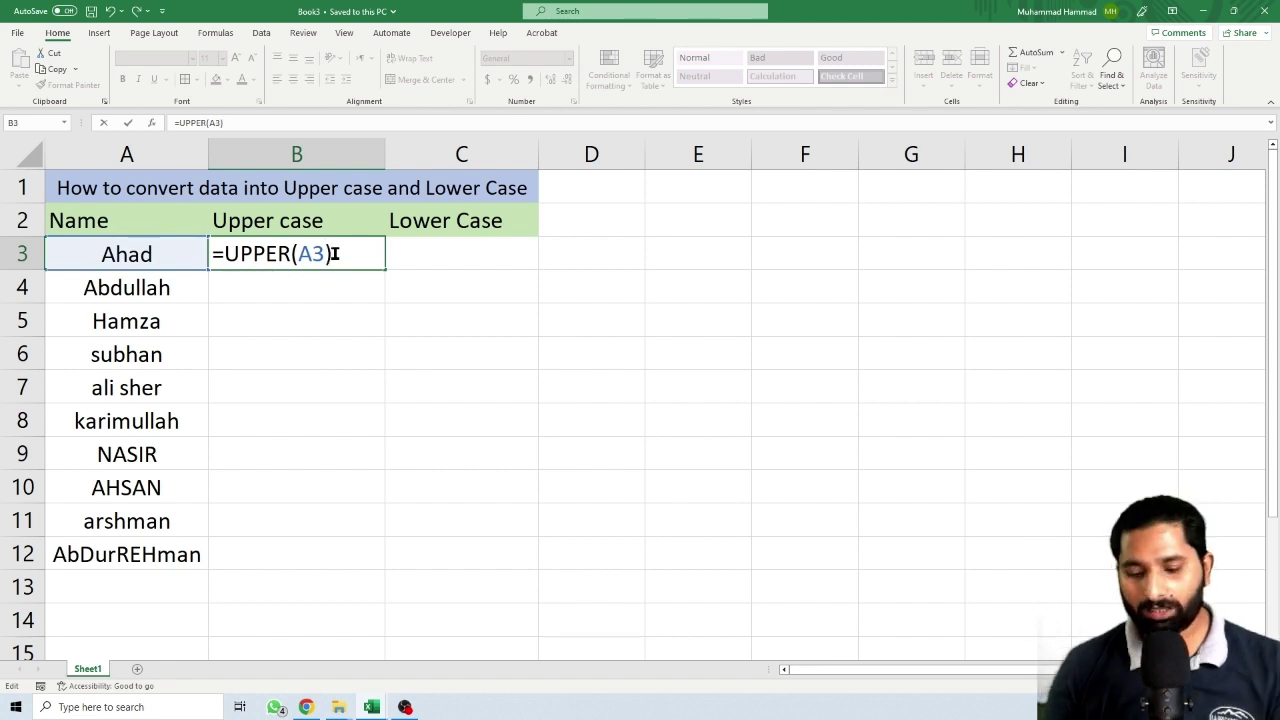
key("Return")
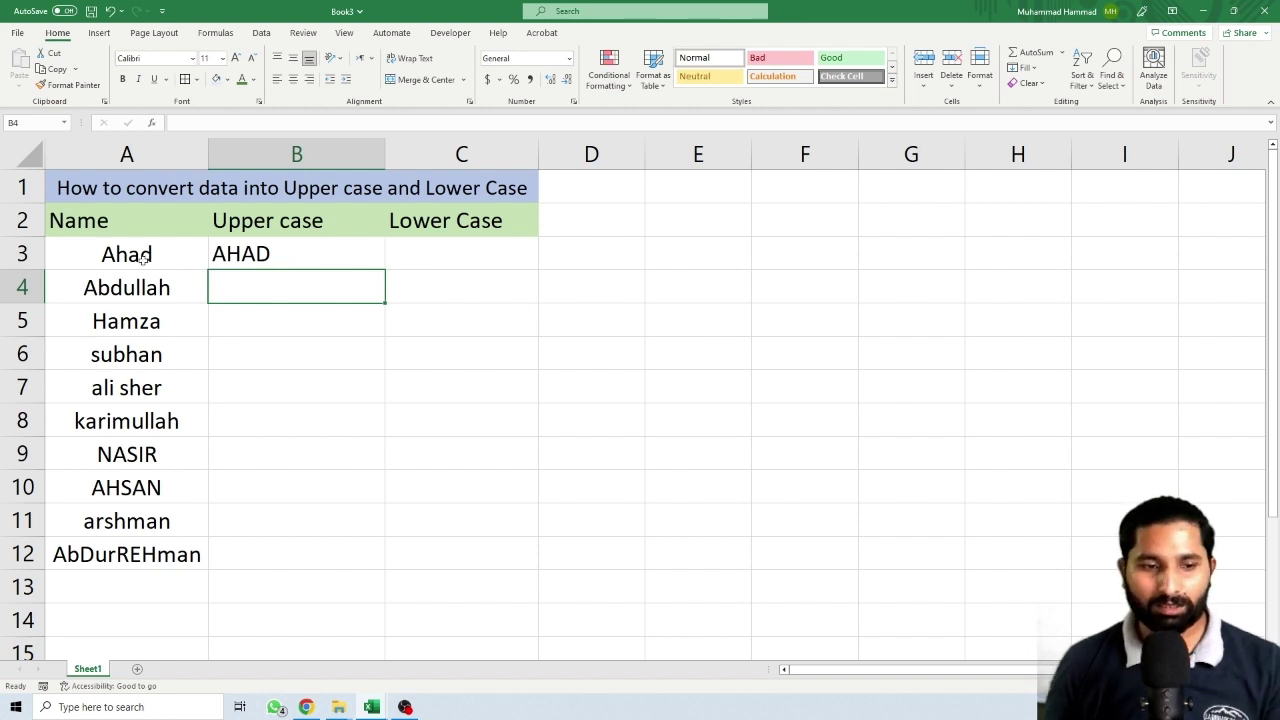
left_click(256, 254)
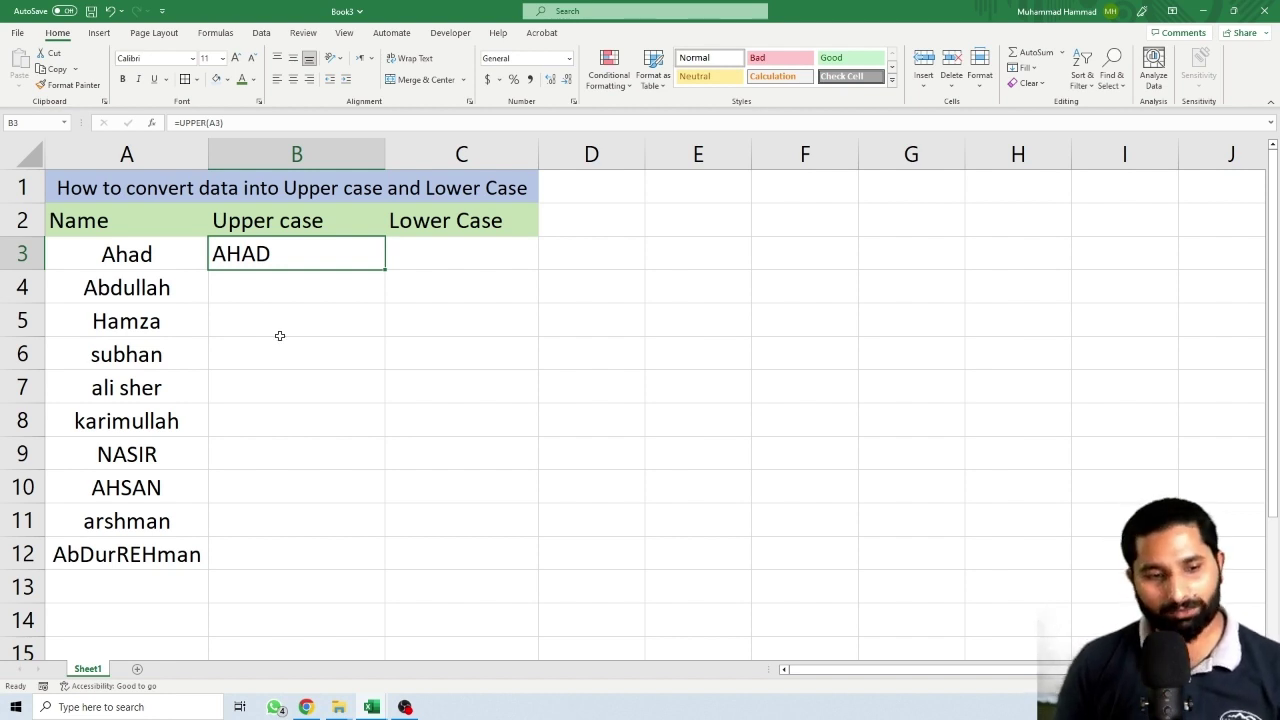
key("Delete")
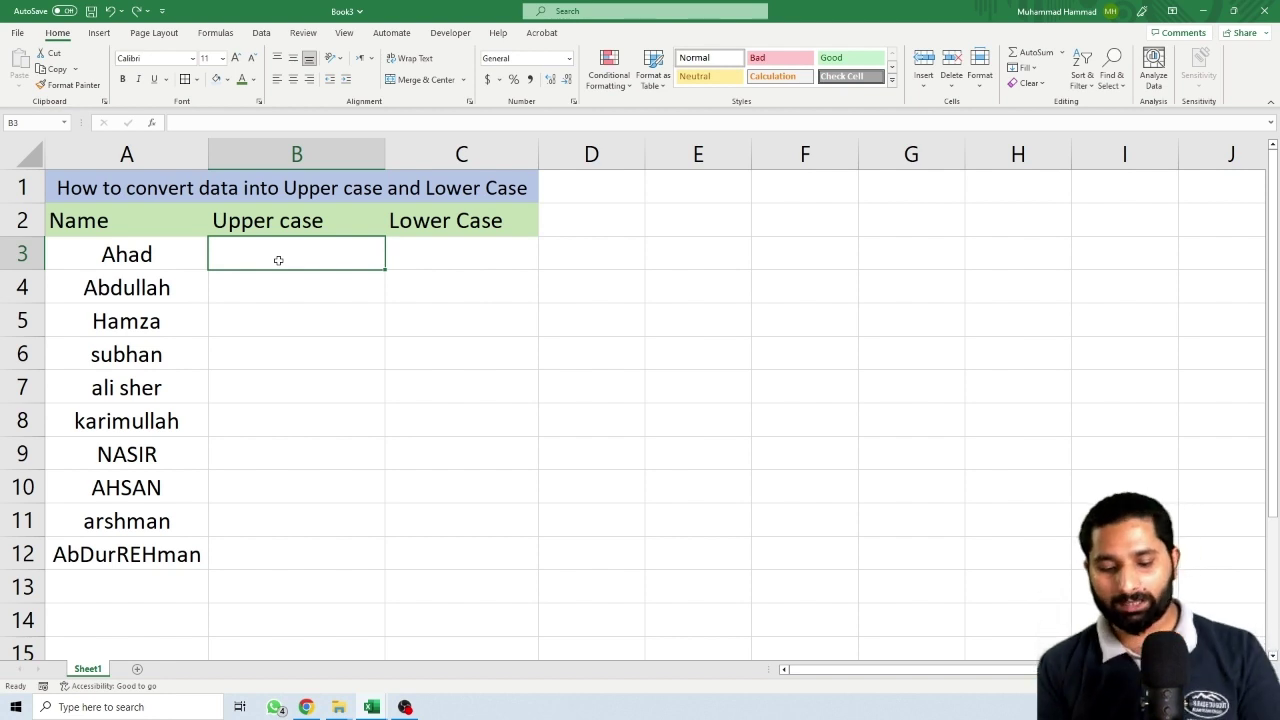
type("=")
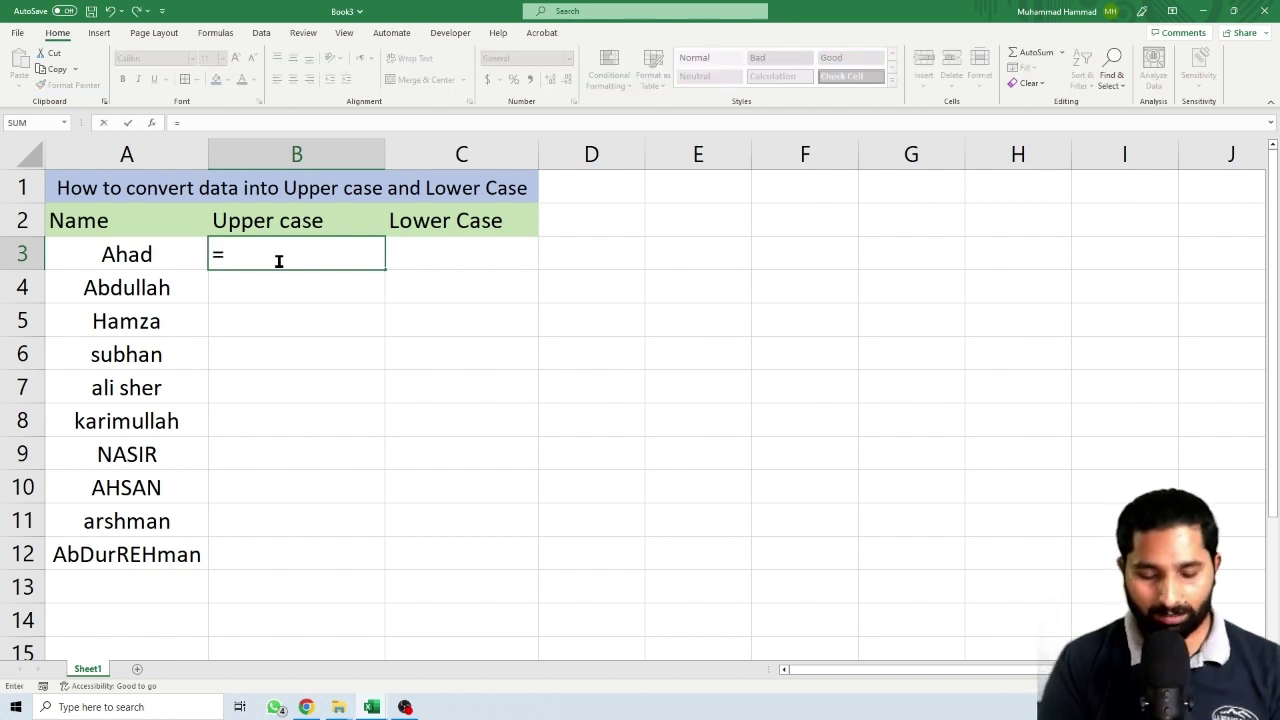
type("upper")
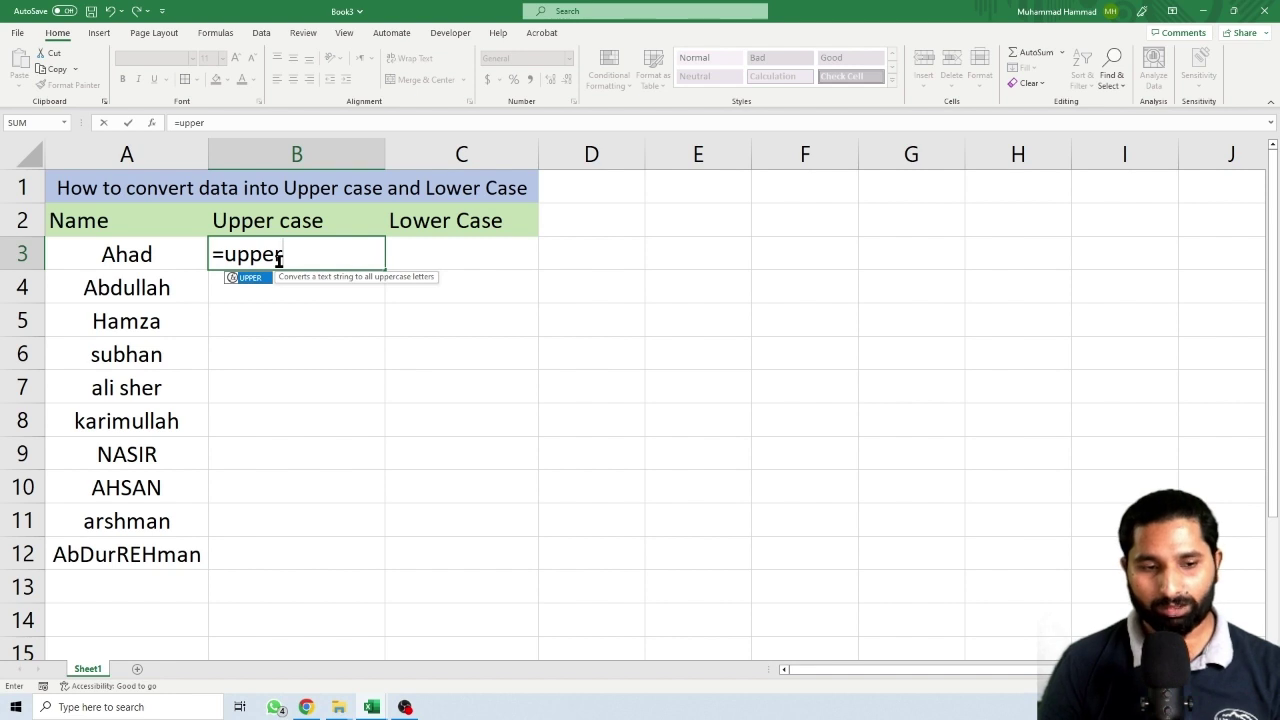
key("Tab")
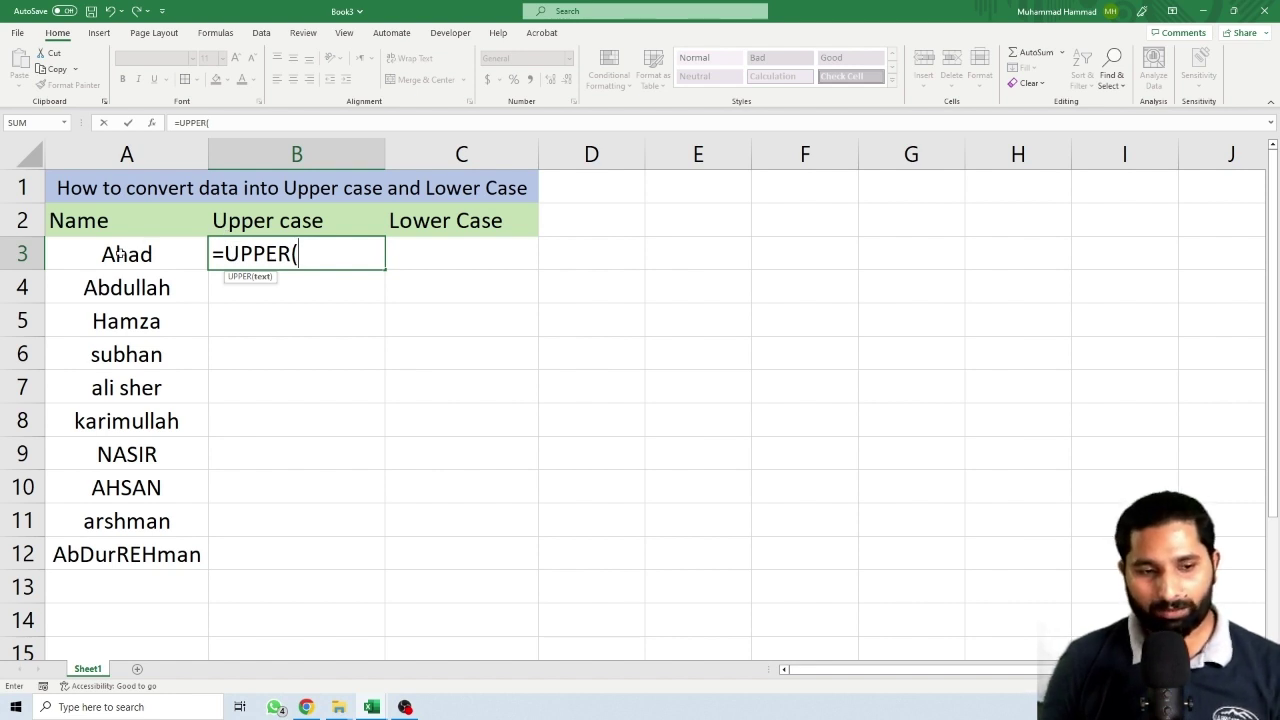
left_click(118, 254)
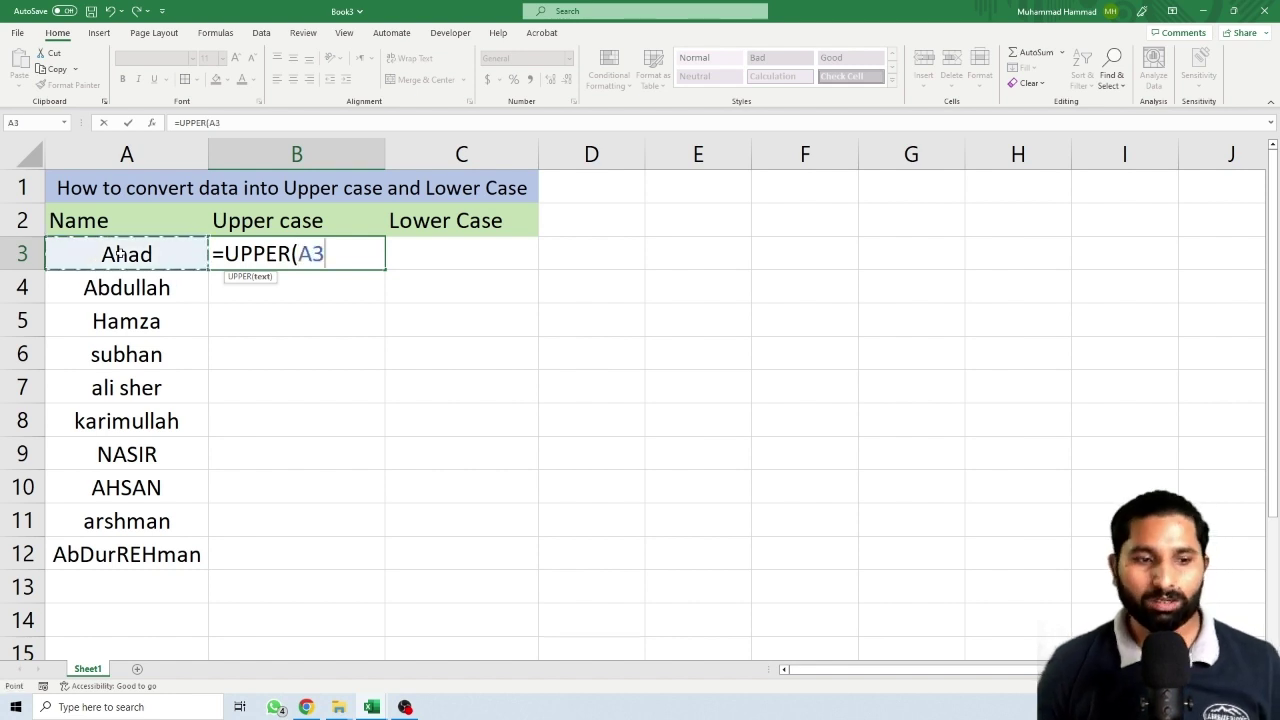
type(")")
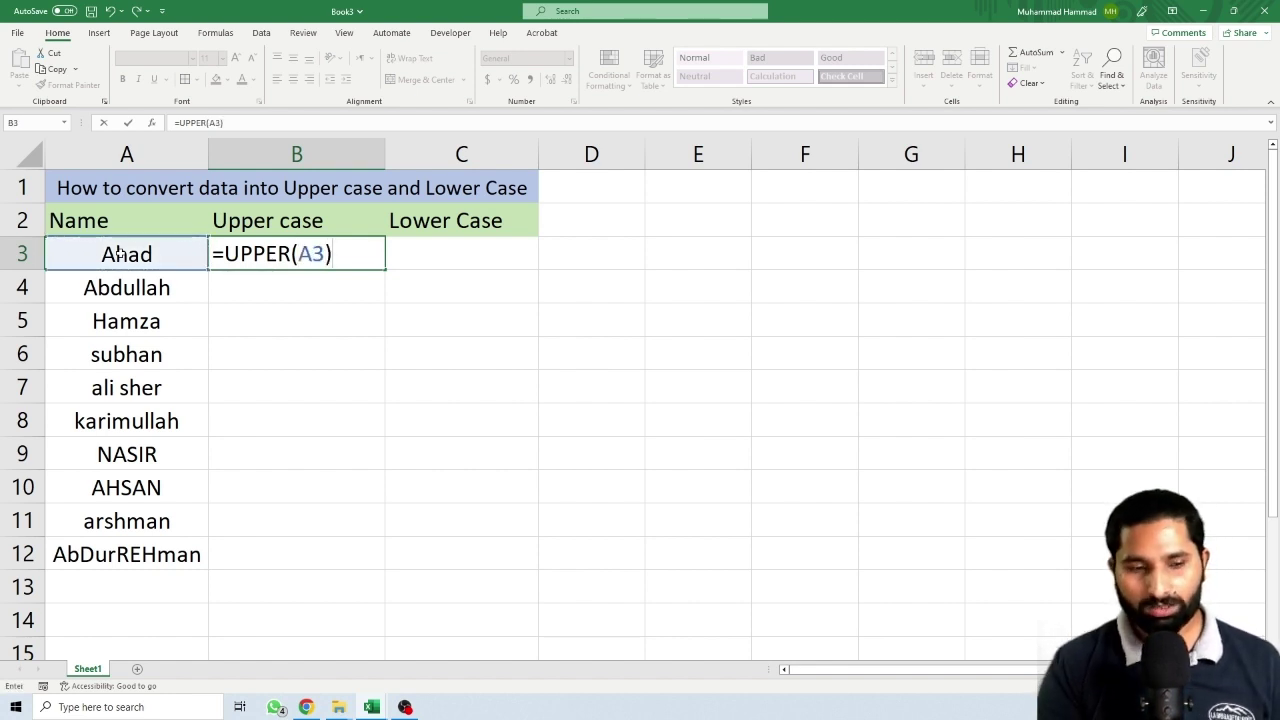
key("Return")
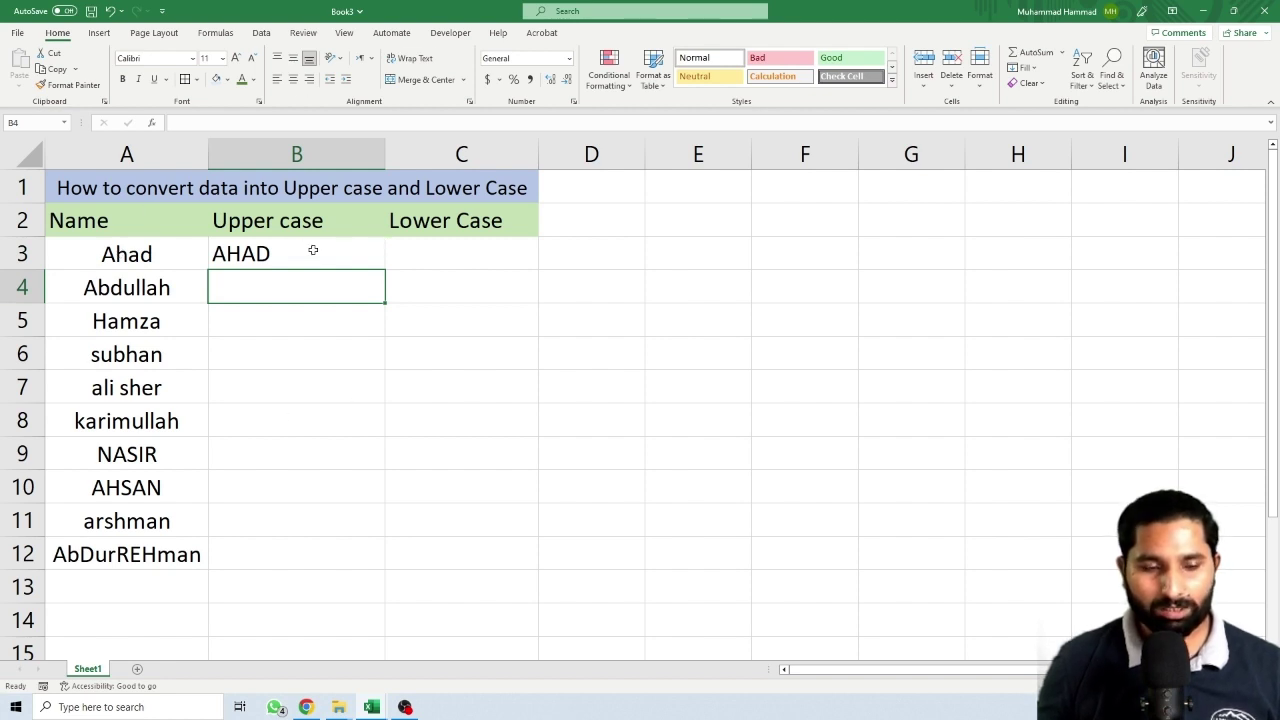
Copy the B3 UPPER formula down to B12, showing ABDULLAH through ABDURREHMAN in capitals.
left_click(374, 263)
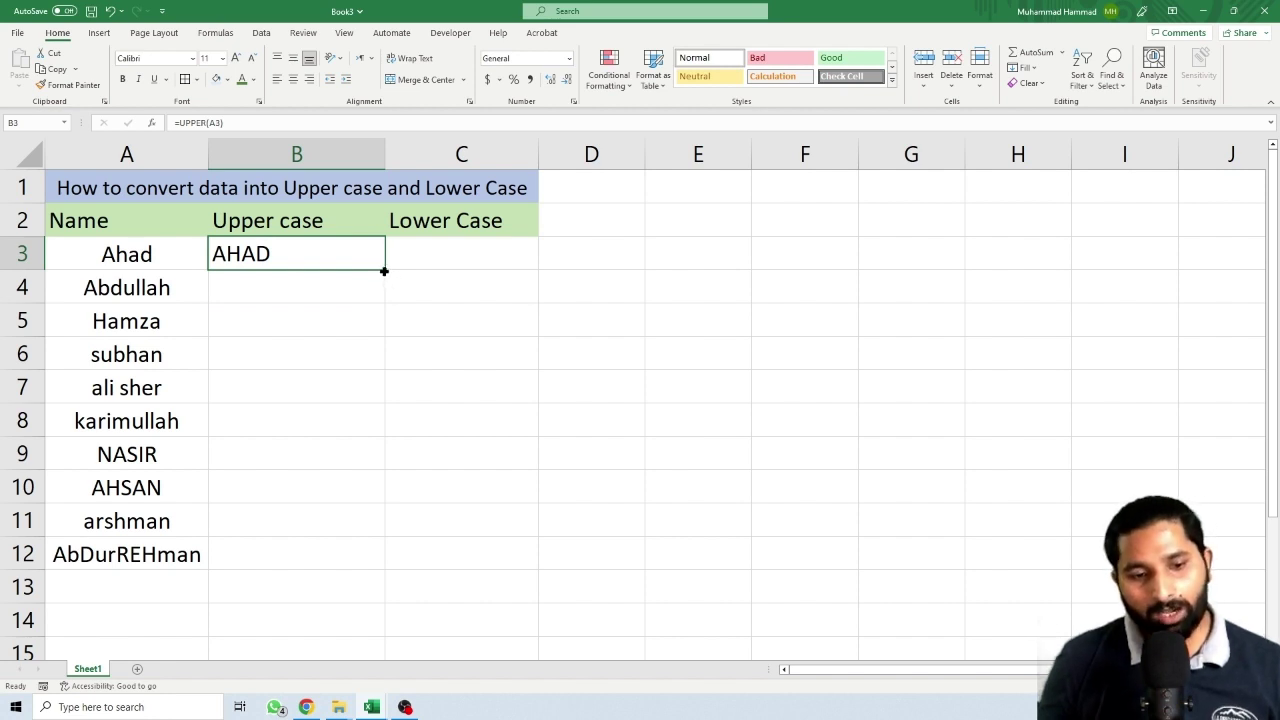
mouse_move(384, 271)
left_mouse_down()
mouse_move(340, 489)
mouse_move(339, 564)
left_mouse_up()
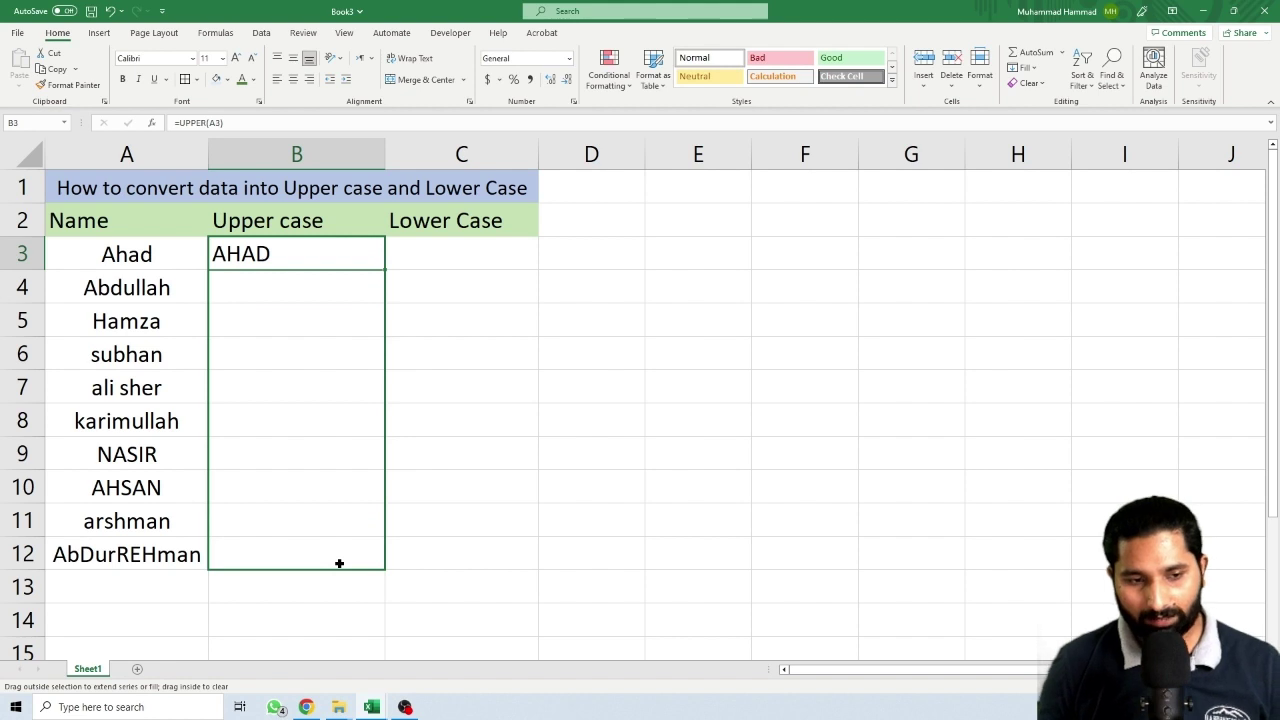
left_click_drag(339, 564, 338, 564)
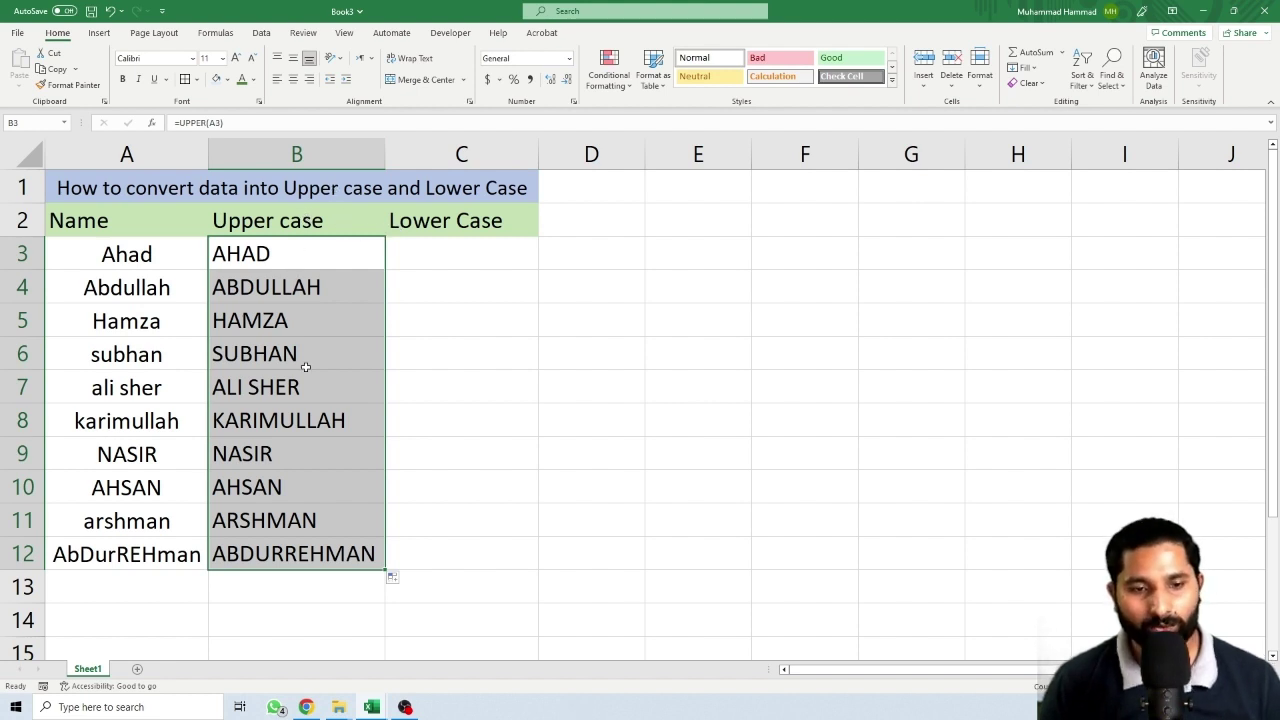
Enter =LOWER(B3) in C3 so it displays ahad, then reselect C3.
left_click(423, 256)
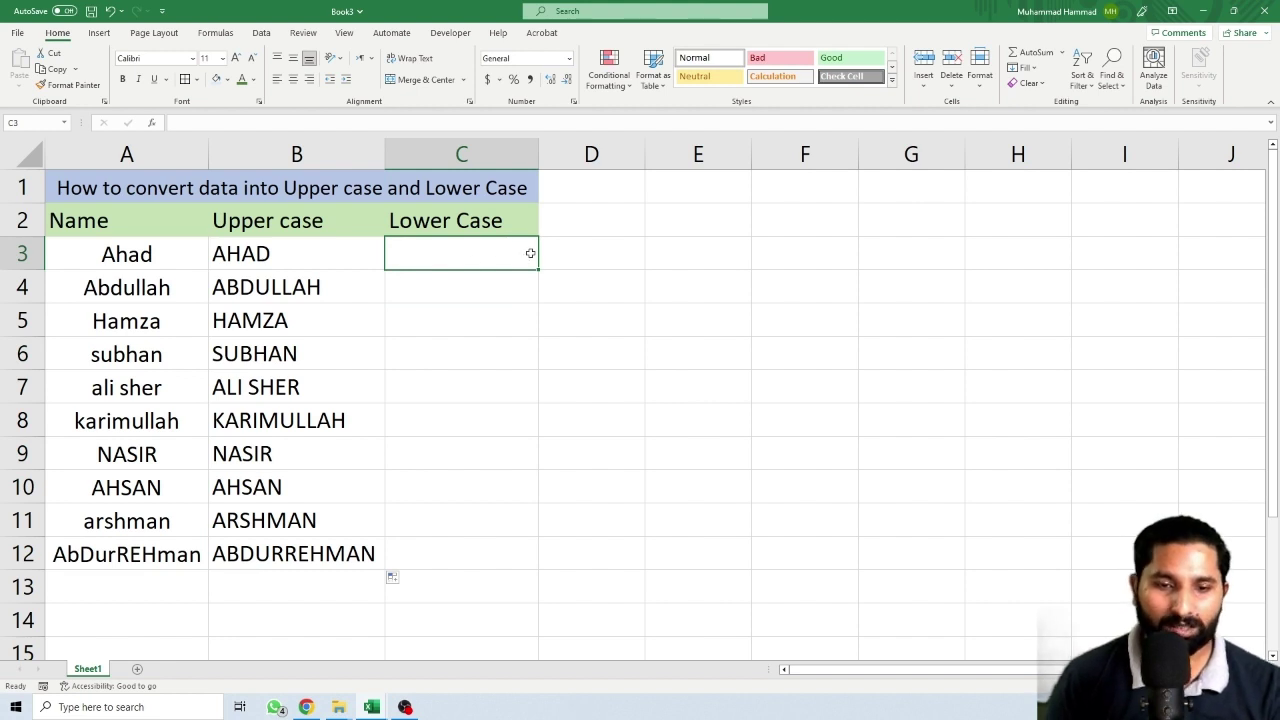
type("=")
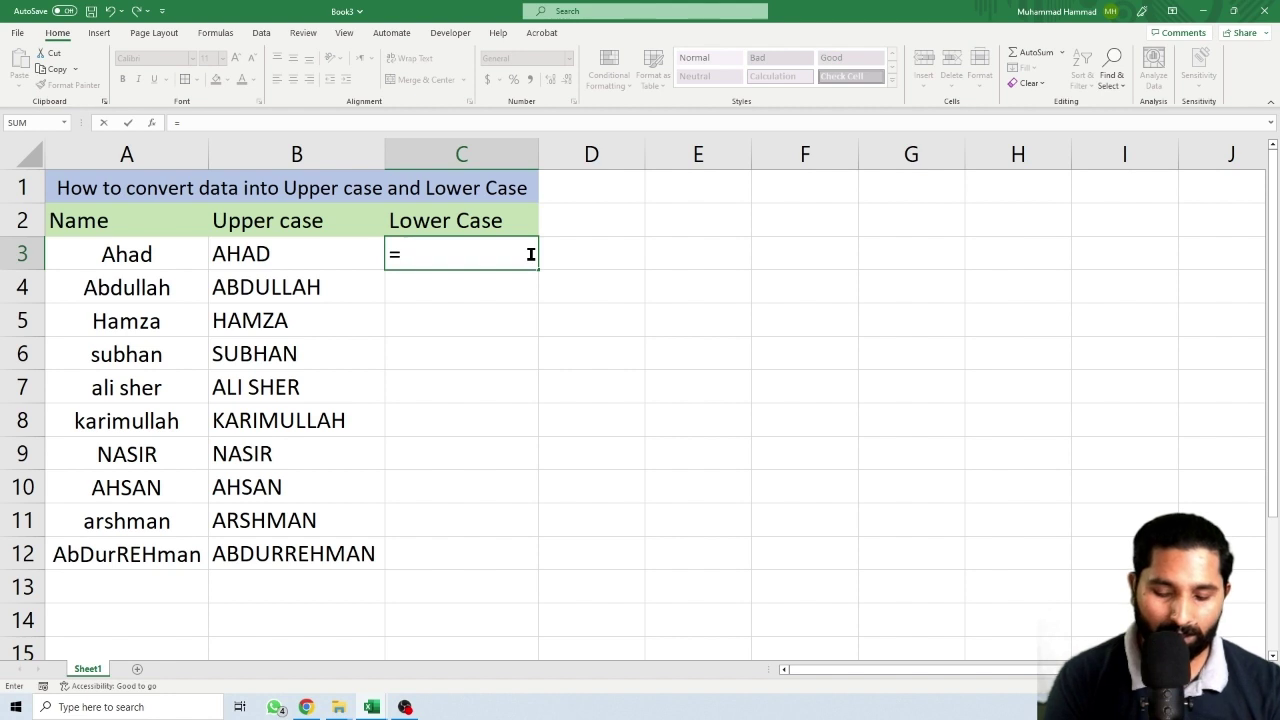
type("lower")
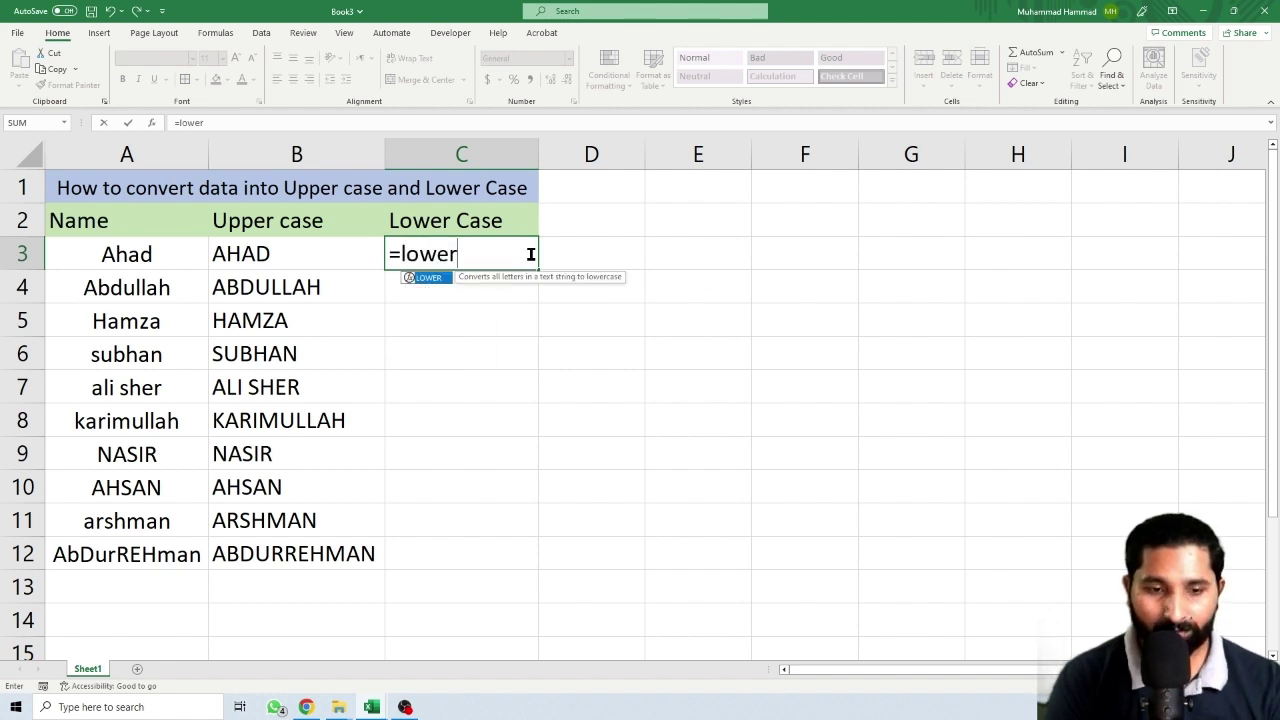
key("Tab")
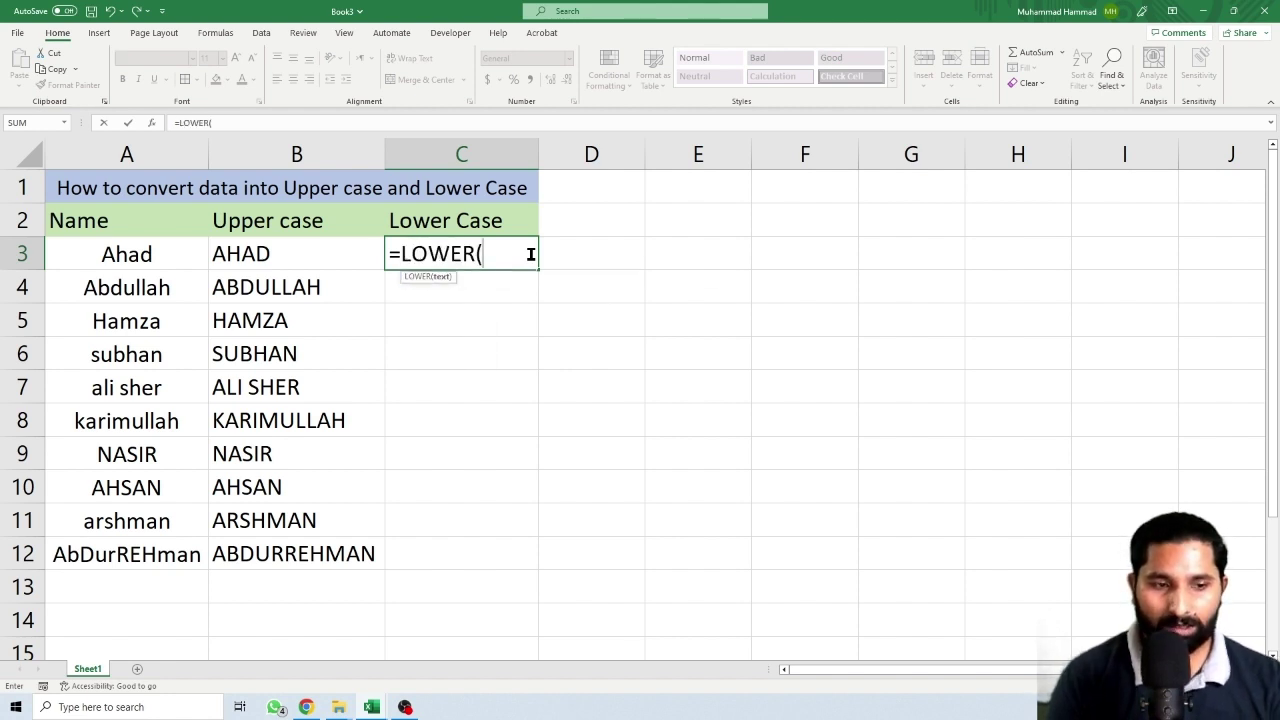
left_click(297, 254)
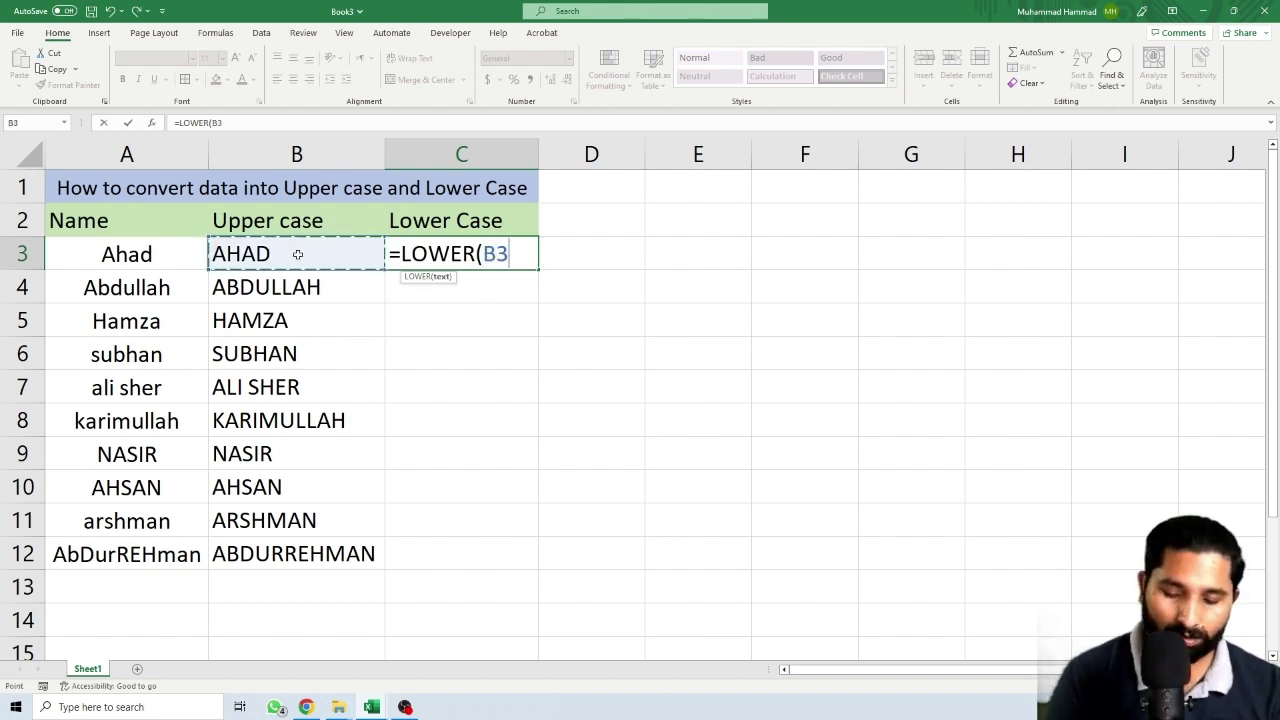
type(")")
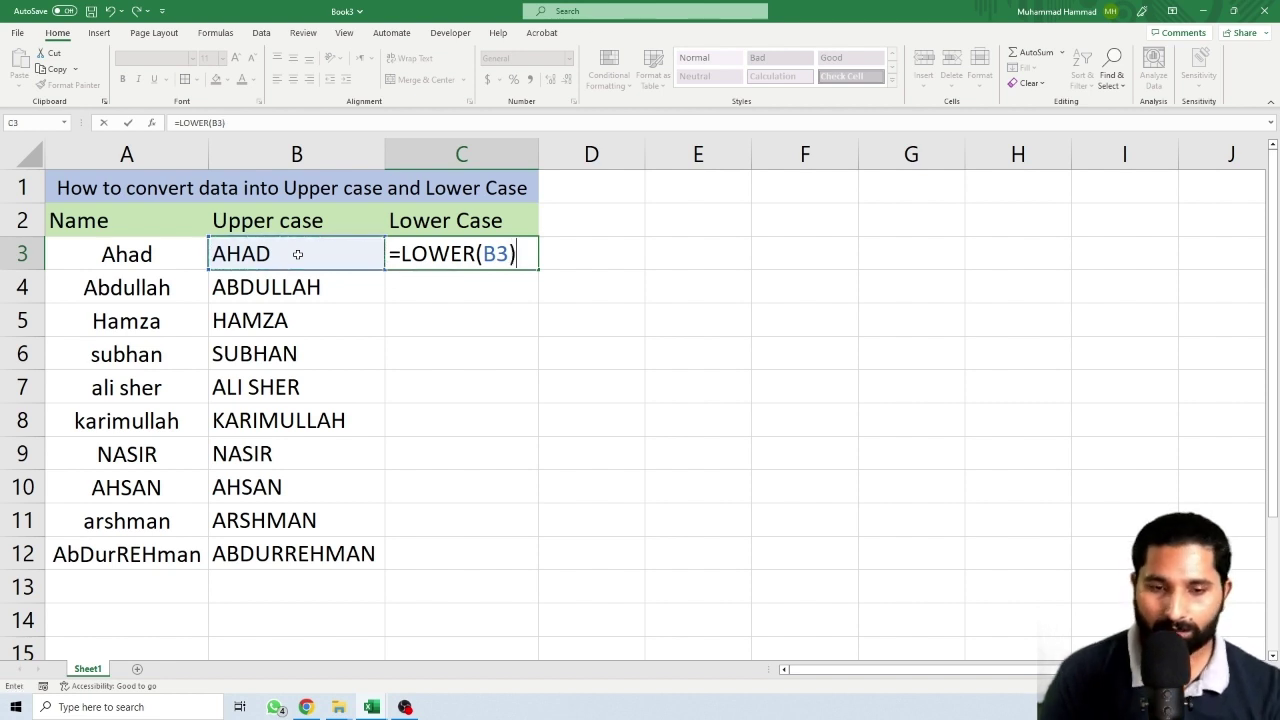
key("Return")
left_click(321, 250)
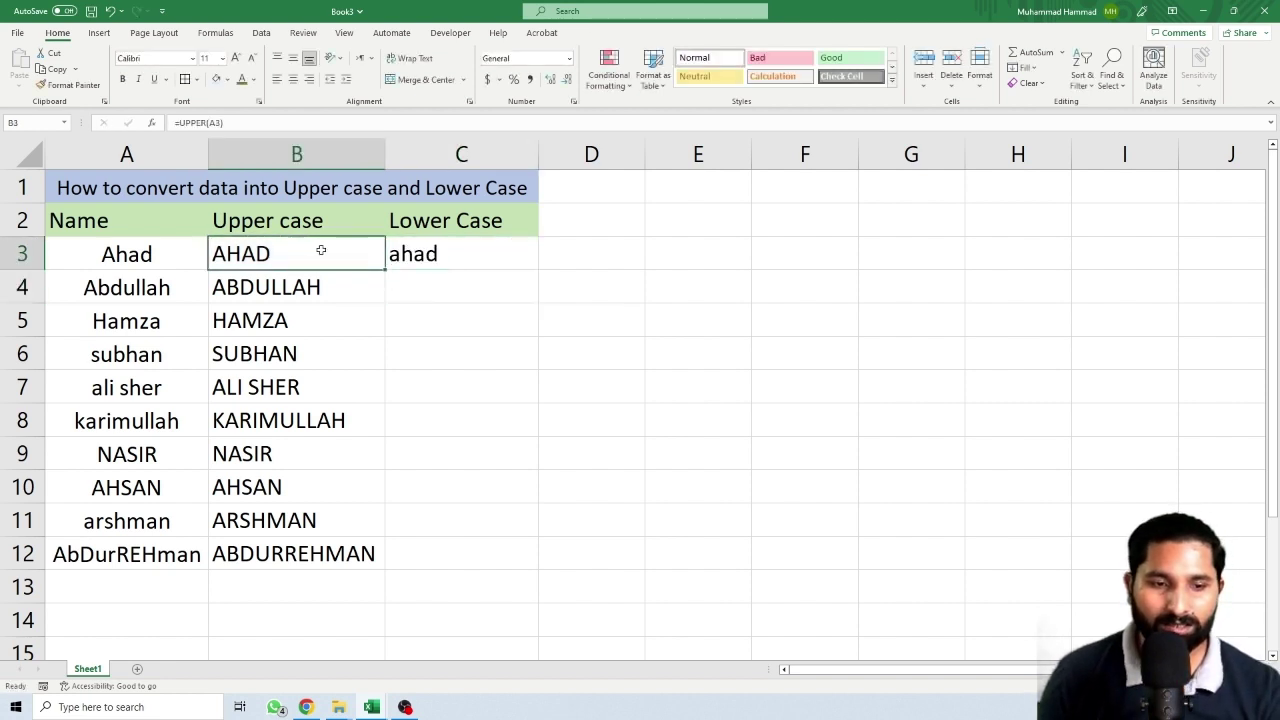
left_click(461, 250)
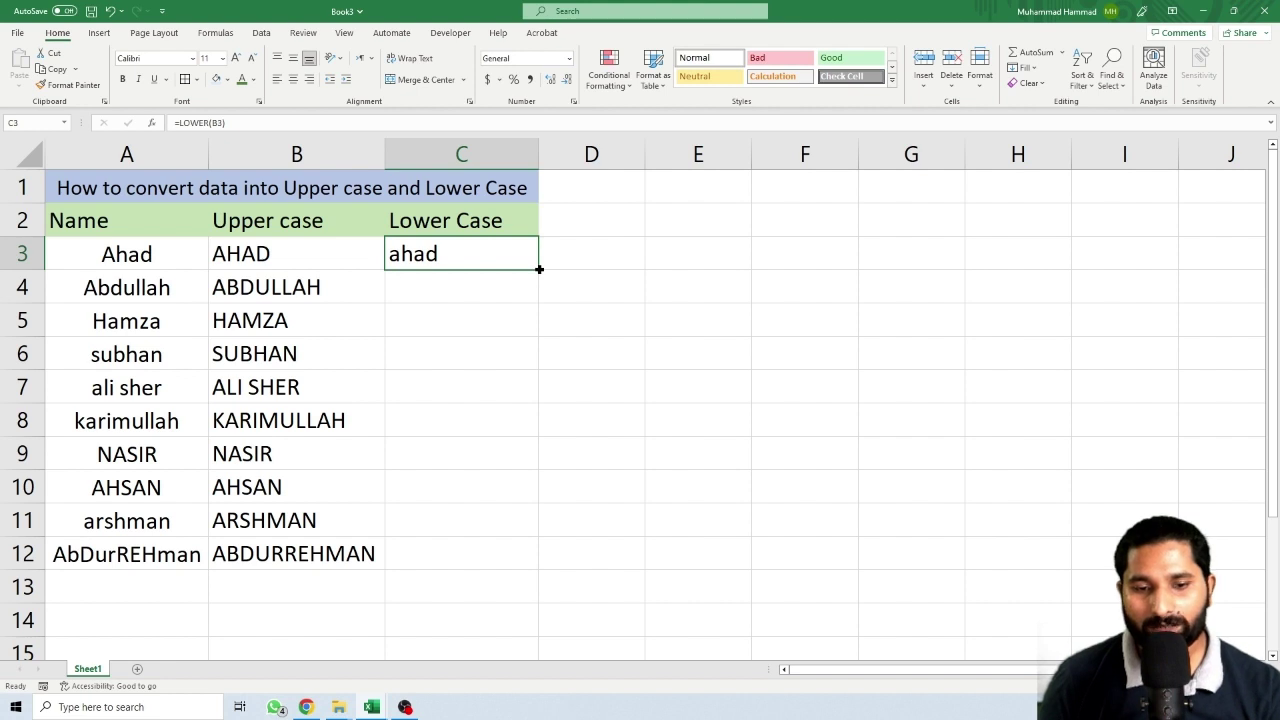
Copy the C3 LOWER formula down to C12 so every name shows in lowercase.
left_click_drag(539, 269, 532, 318)
left_click_drag(524, 427, 528, 563)
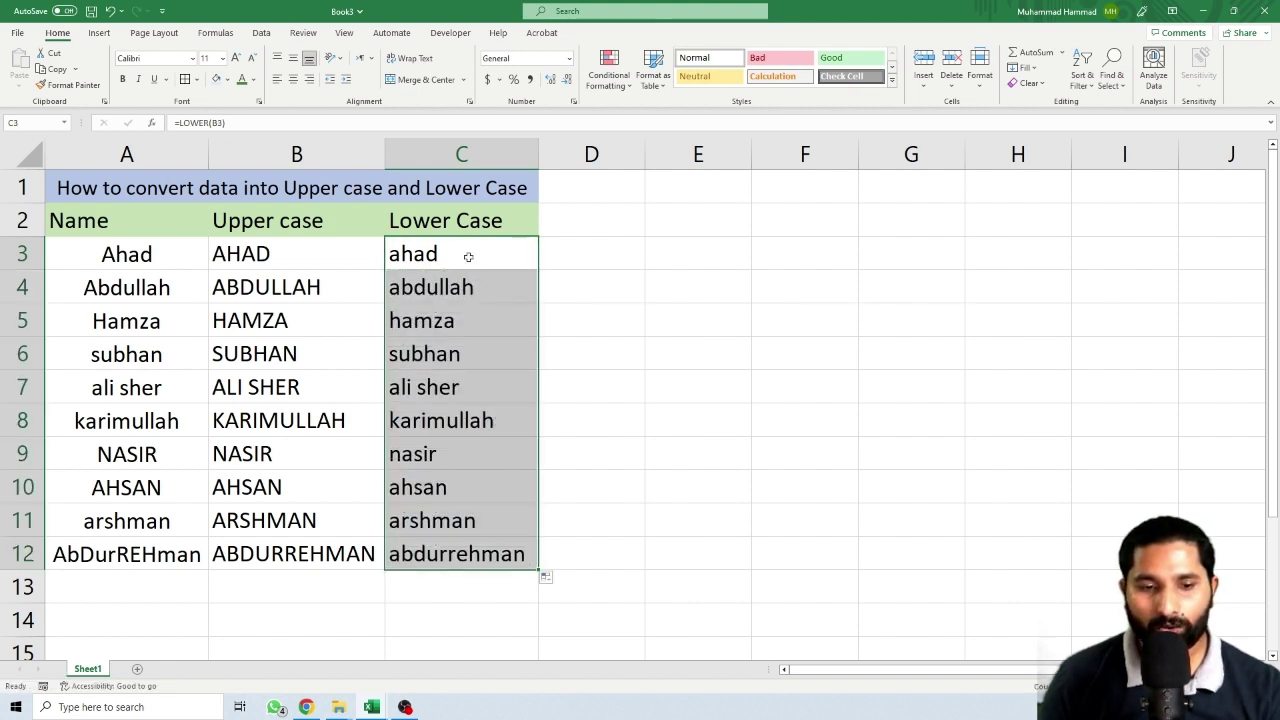